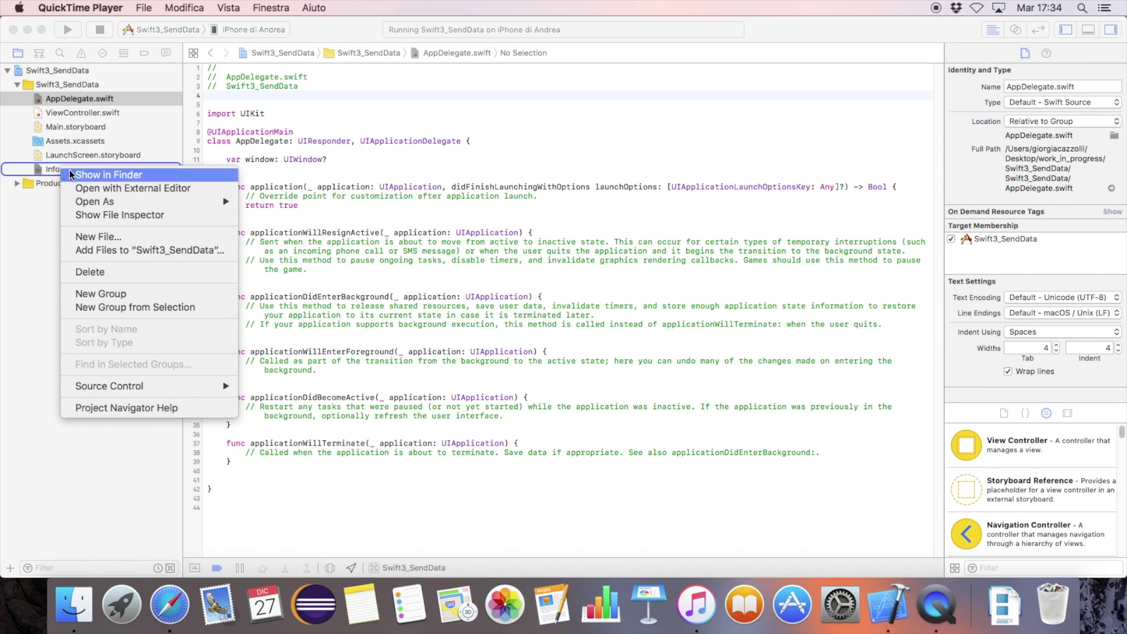
Step: Paste the NSAppTransportSecurity exception block before the closing </dict> in Info.plist's XML source
mouse_move(94, 201)
left_click(274, 217)
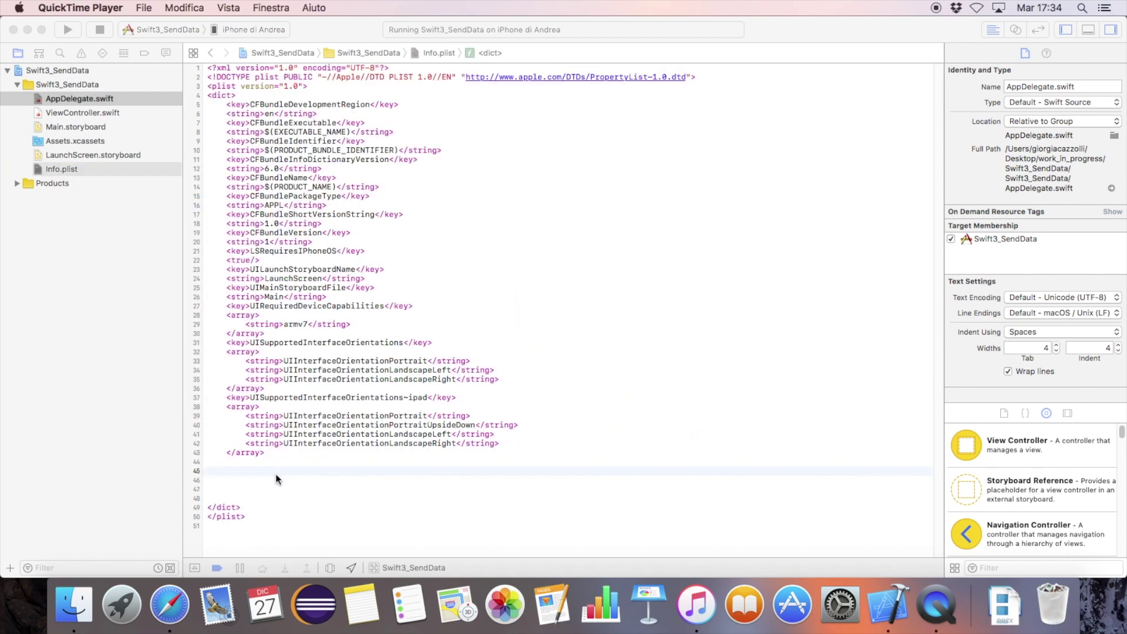
left_click(276, 476)
type("<key>NSAppTransportSecurity</key>     <dict>         <key>NSExceptionDomains</key>         <dict>             <key>www.kaleidosblog.com</key>             <dict>                 <key>NSTemporaryExceptionAllowsInsecureHTTPLoads</key>                 <true/>             </dict>          </dict>     </dict>")
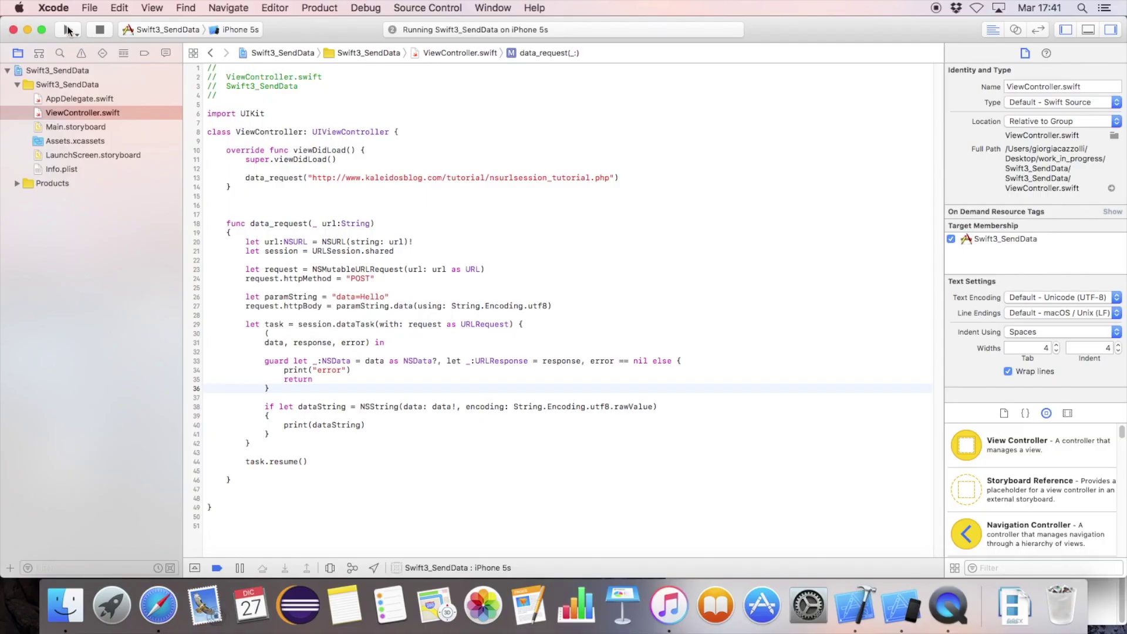
Step: Build and launch the app with the new data_request POST function
left_click(69, 29)
Step: Relaunch the app on the iPhone 5s simulator and show the console's Hello reply
left_click(676, 140)
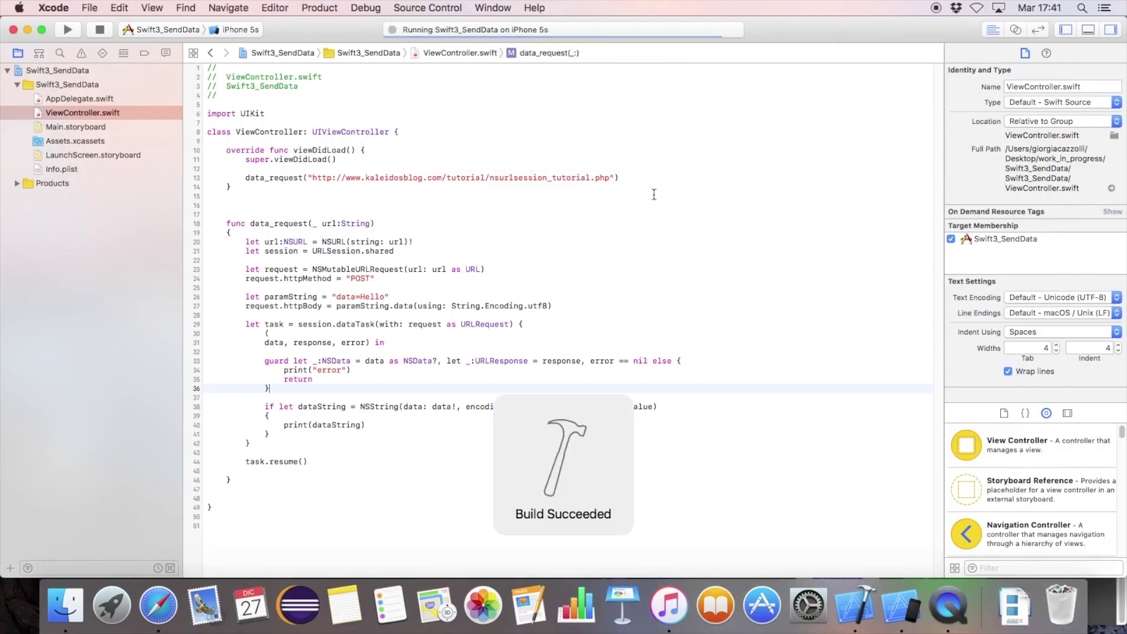
left_click(896, 605)
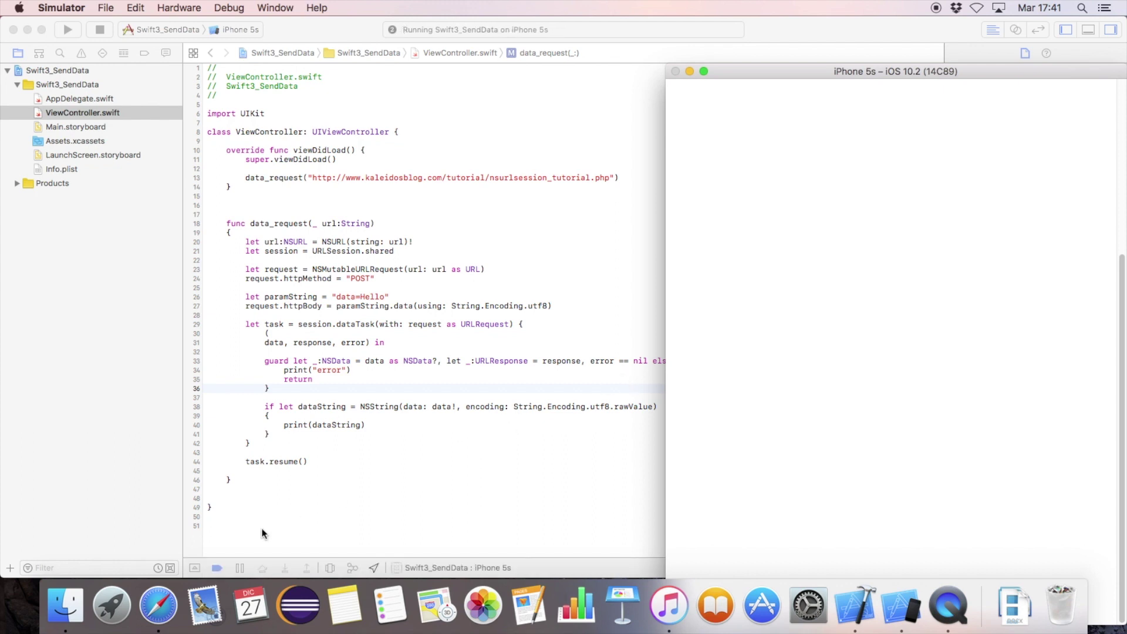
left_click(200, 566)
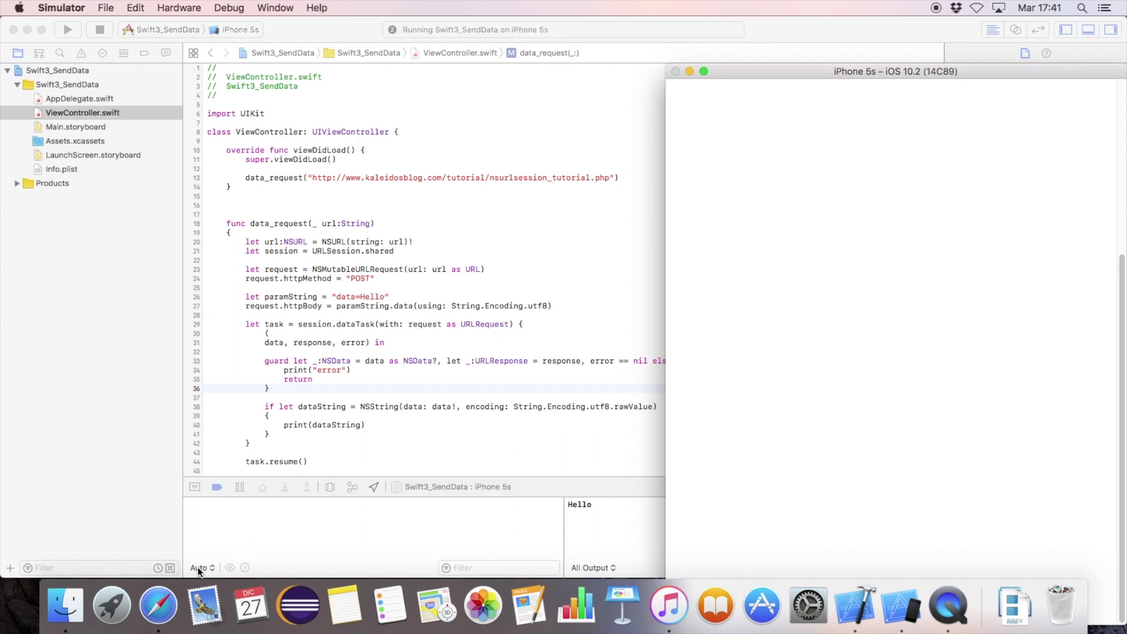
left_click(568, 506)
Step: Change the POST parameter from Hello to test, rerun, and check the console shows test
double_click(574, 505)
left_click(408, 345)
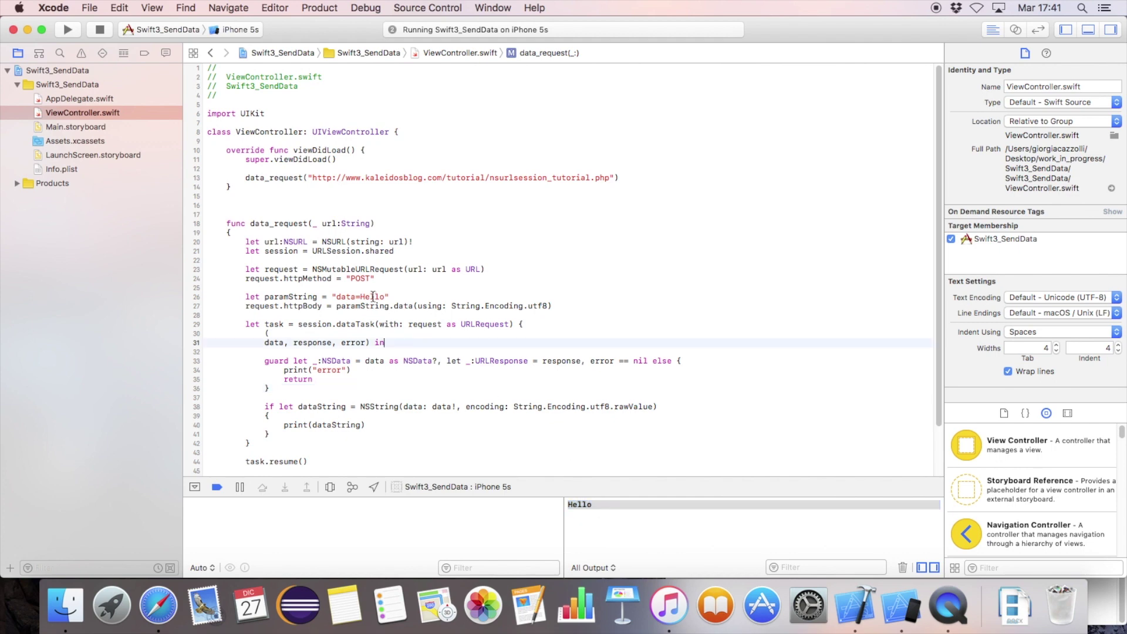
double_click(372, 297)
type("test")
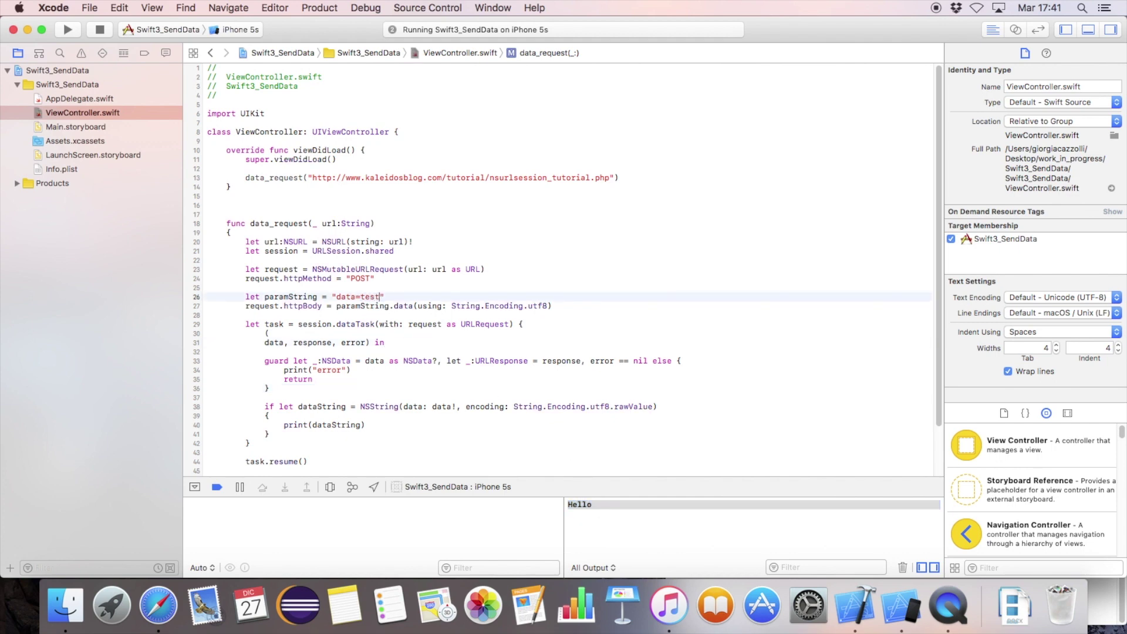
key("super+r")
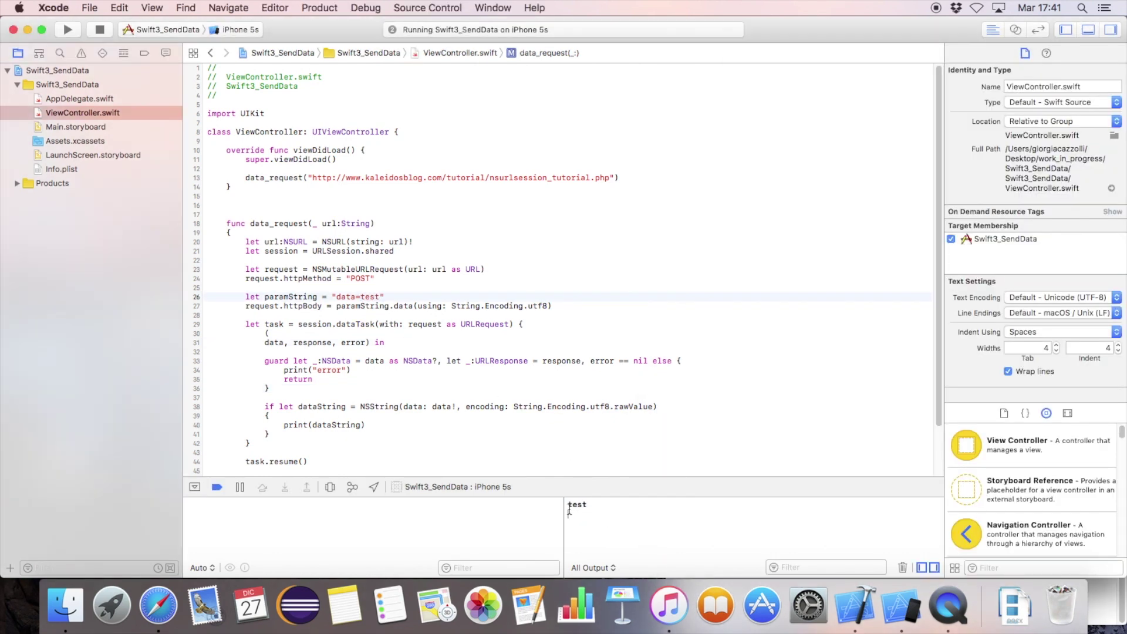
double_click(580, 505)
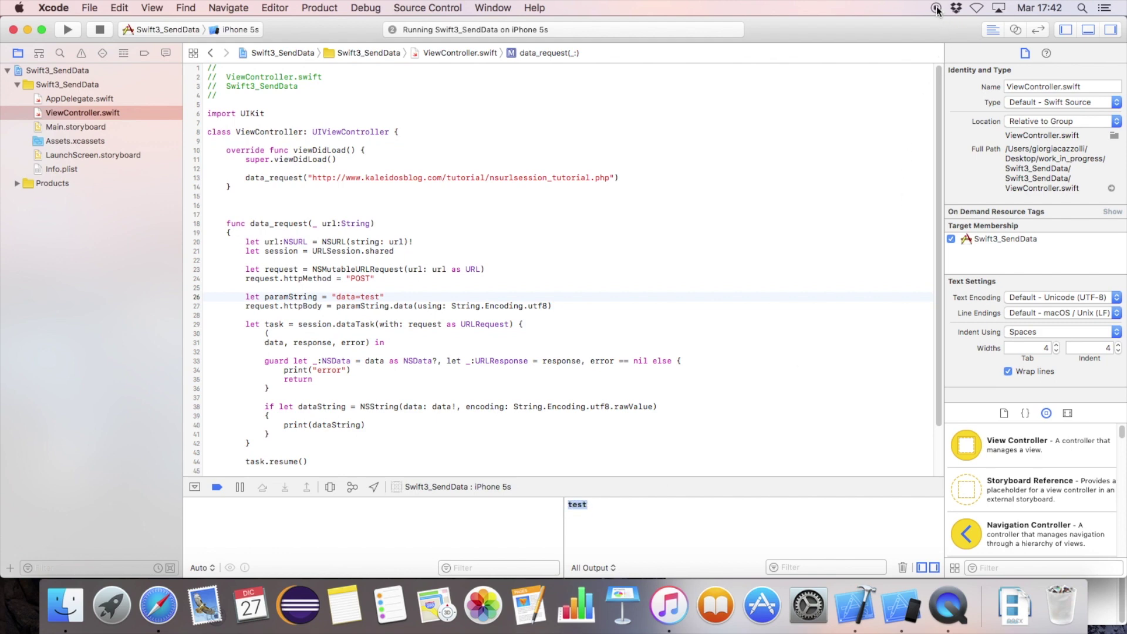